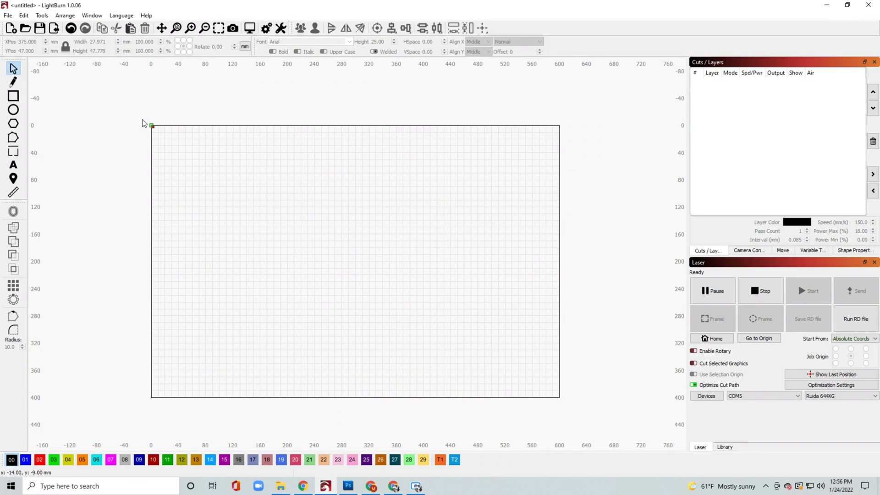
# Start camera lens calibration for the HD USB Camera
pyautogui.click(42, 16)
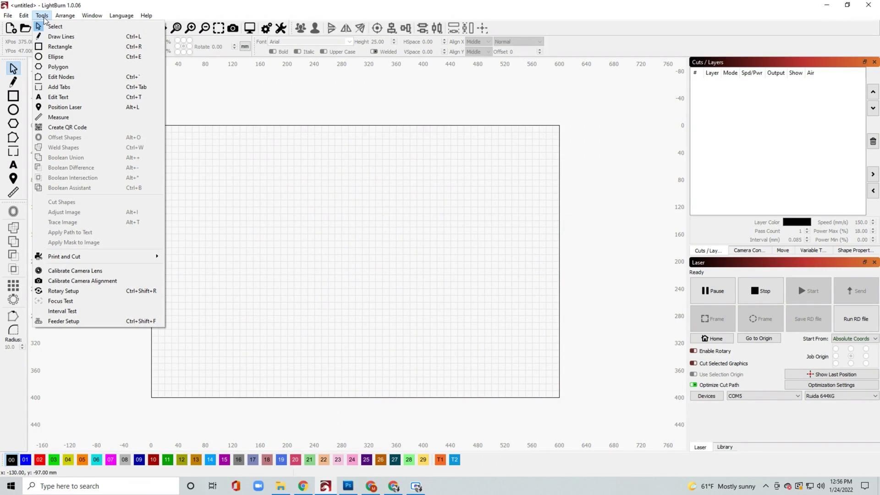
pyautogui.click(105, 273)
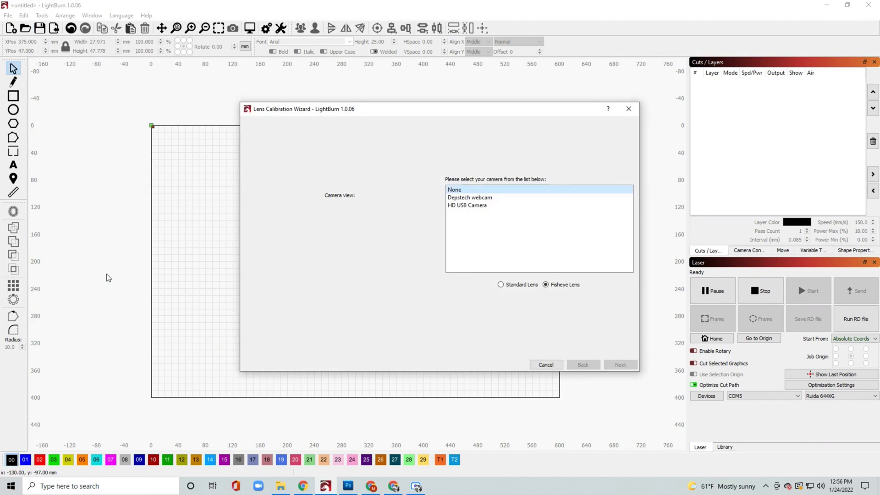
pyautogui.click(463, 205)
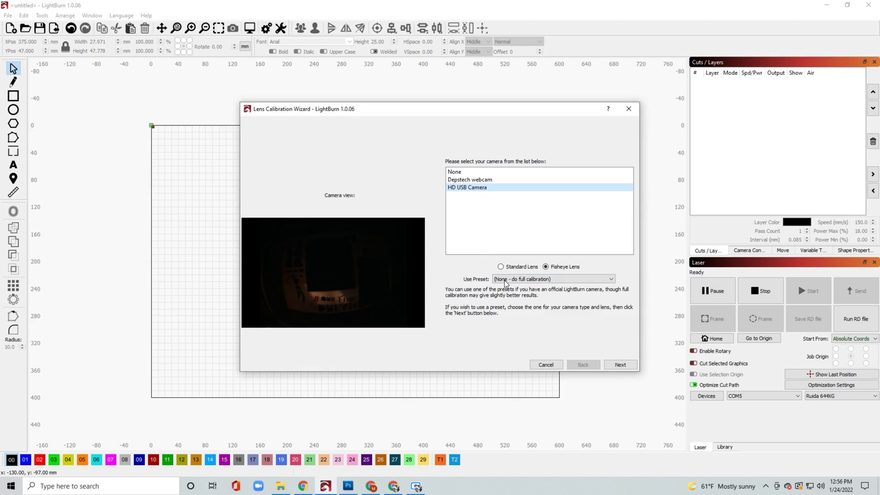
# Set the lens type to Fisheye, browse presets without choosing one, then cancel calibration
pyautogui.click(501, 267)
pyautogui.click(548, 268)
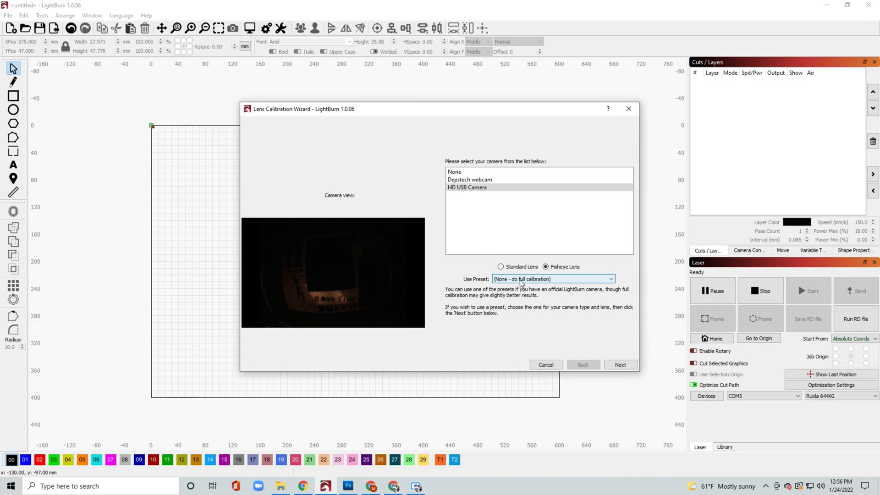
pyautogui.click(532, 281)
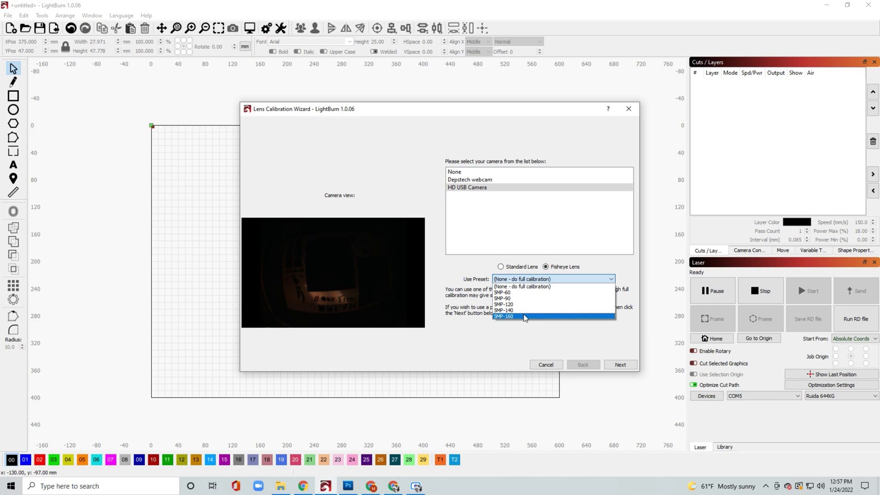
pyautogui.click(499, 343)
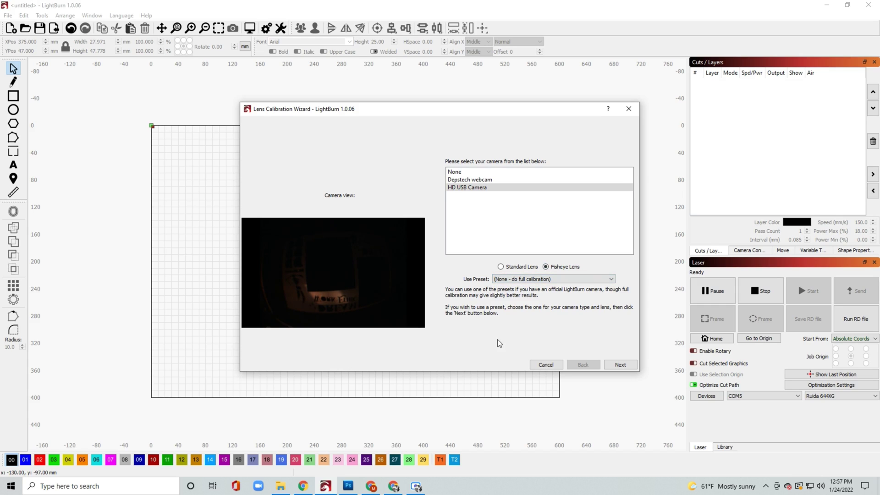
pyautogui.click(546, 364)
pyautogui.click(41, 15)
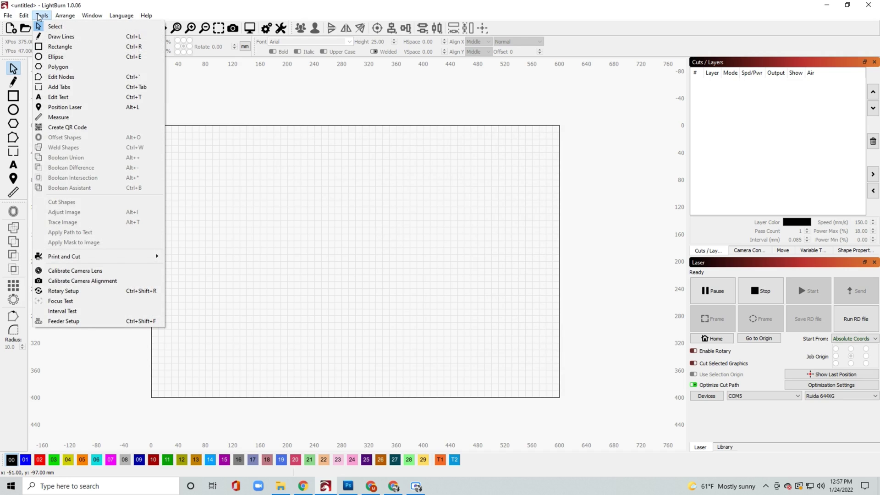
# Pick the HD USB Camera in the camera alignment wizard, step forward and back, then close it
pyautogui.click(81, 281)
pyautogui.click(377, 171)
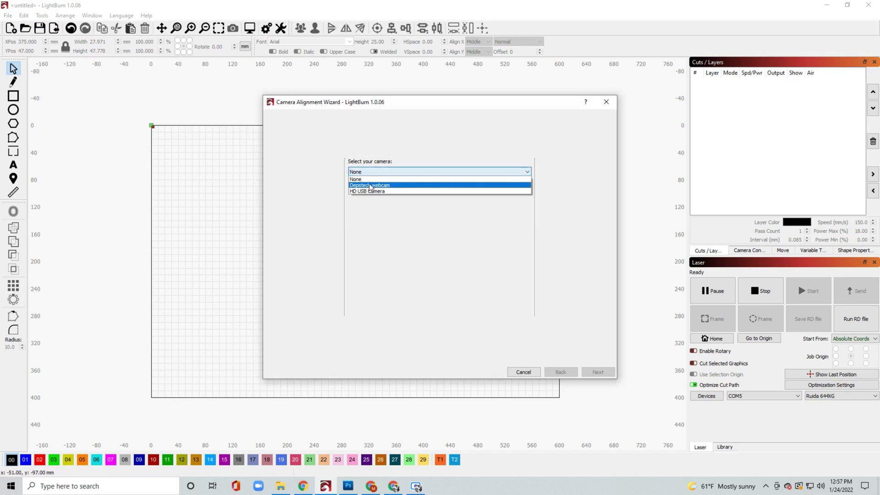
pyautogui.click(363, 192)
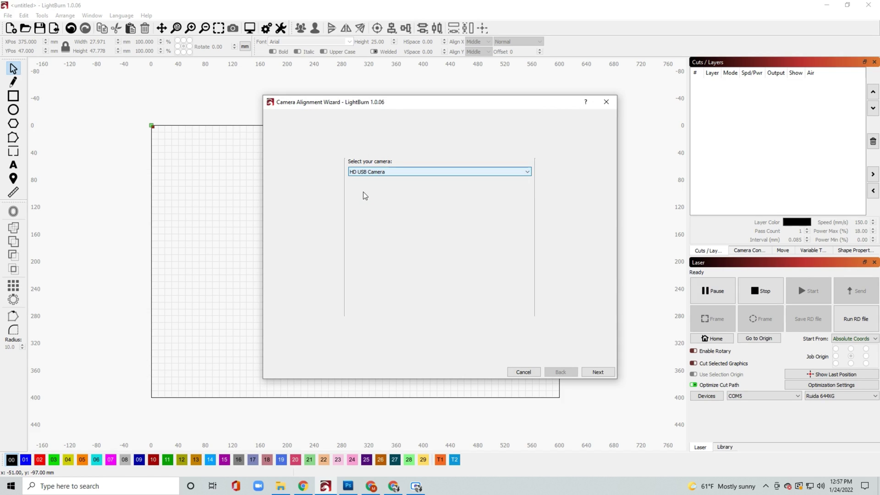
pyautogui.click(598, 372)
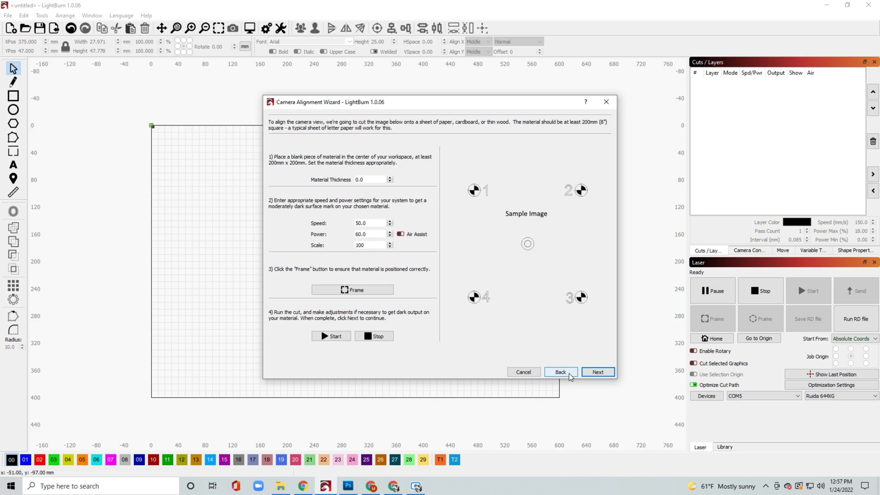
pyautogui.click(570, 375)
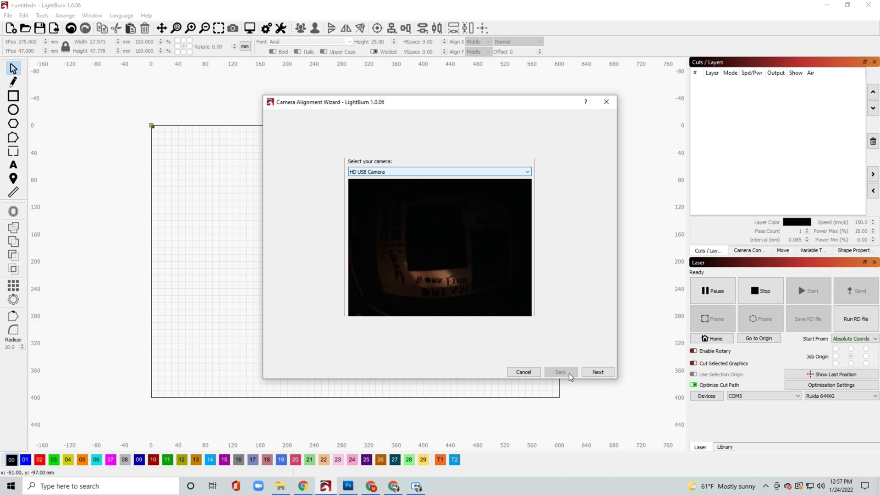
pyautogui.click(606, 102)
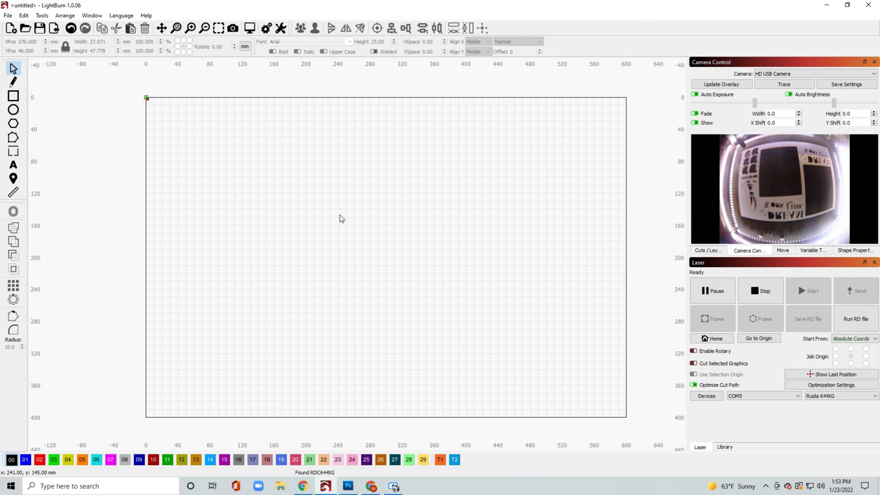
# Open the project 'doom keychain.lbrn'
pyautogui.click(8, 15)
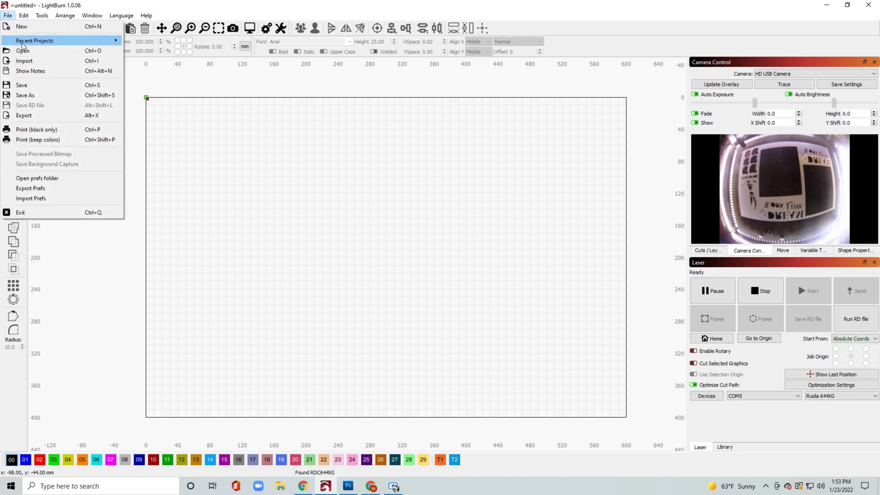
pyautogui.click(22, 50)
pyautogui.write('doom')
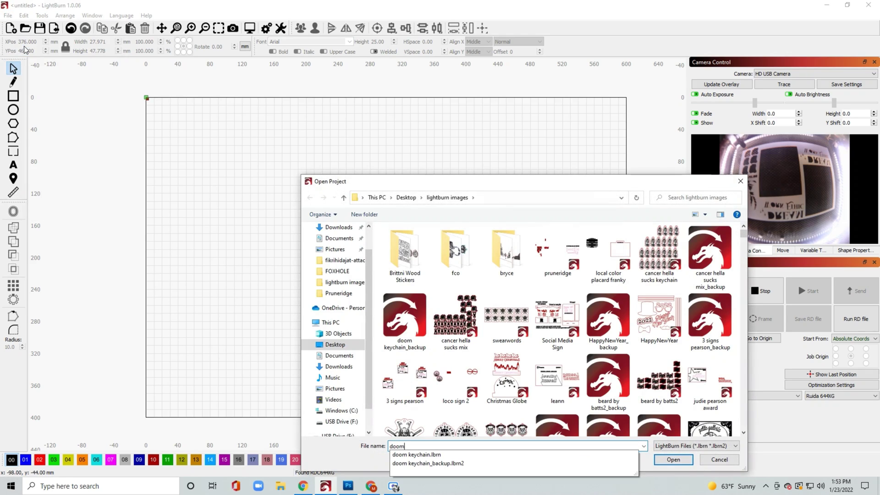
pyautogui.click(673, 459)
# Delete two of the three masks and select the remaining Doom mask keychain
pyautogui.moveTo(359, 202); pyautogui.dragTo(262, 331)
pyautogui.press('Delete')
pyautogui.click(237, 282)
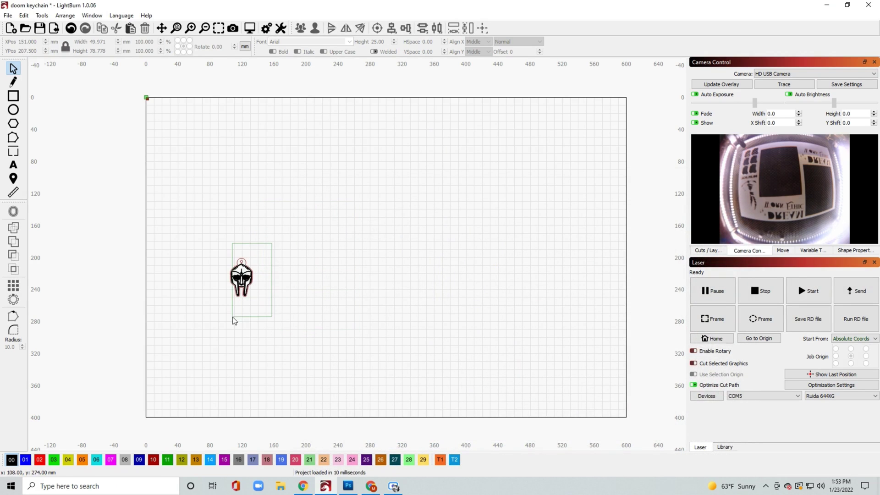
pyautogui.scroll(2, 237, 281)
pyautogui.scroll(3, 236, 283)
pyautogui.click(360, 272)
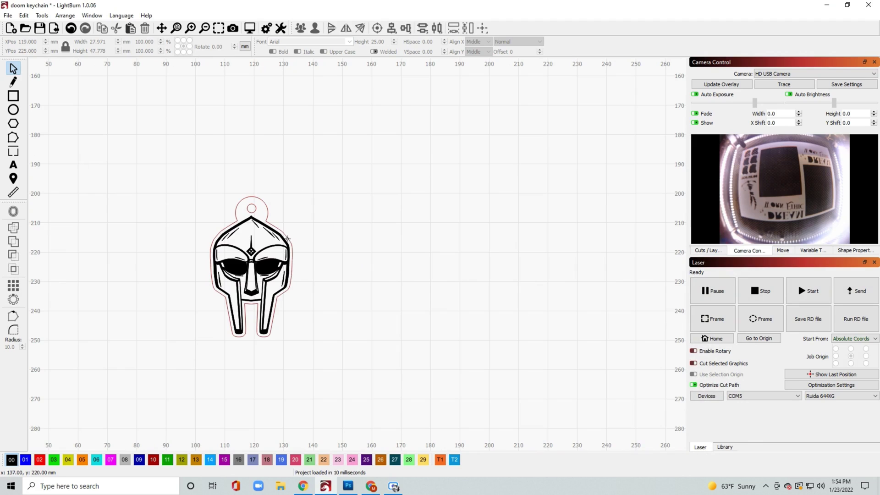
pyautogui.moveTo(140, 145); pyautogui.dragTo(334, 377)
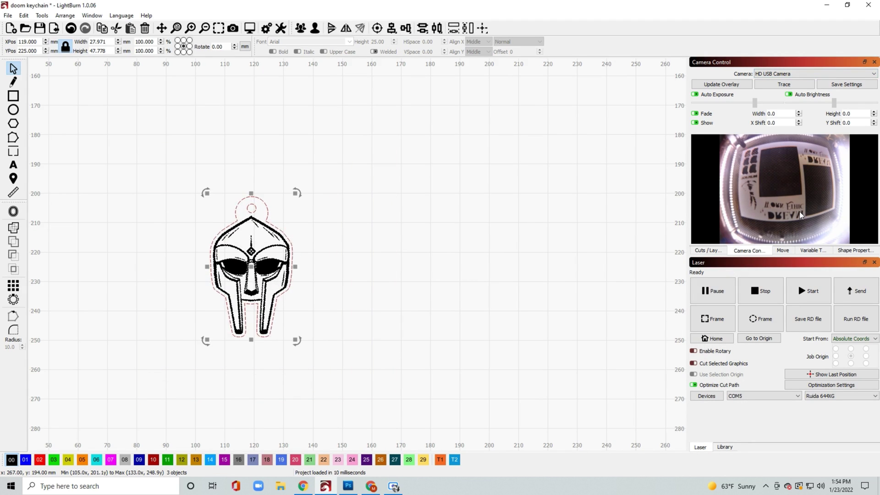
# Keep HD USB Camera as the source and update the camera overlay
pyautogui.click(800, 73)
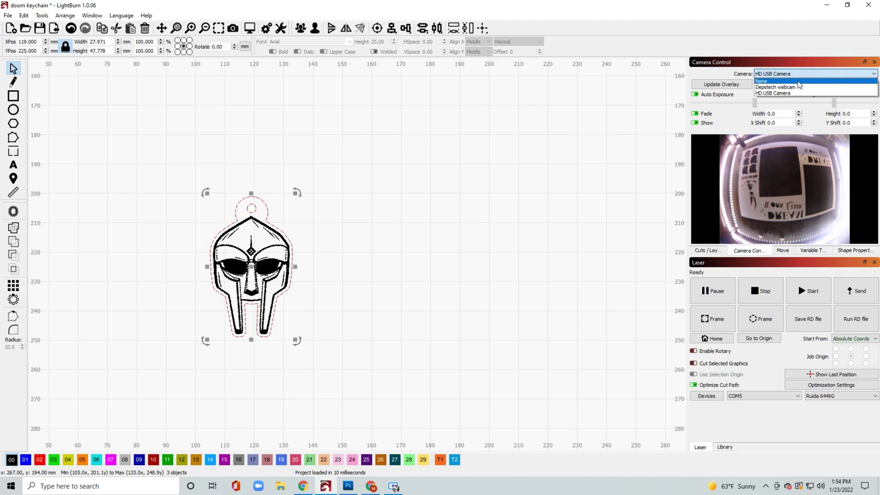
pyautogui.click(800, 93)
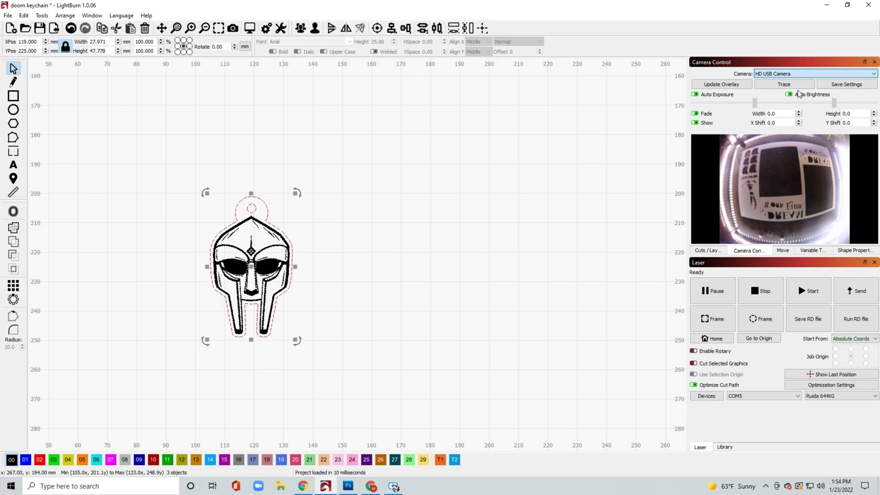
pyautogui.click(721, 85)
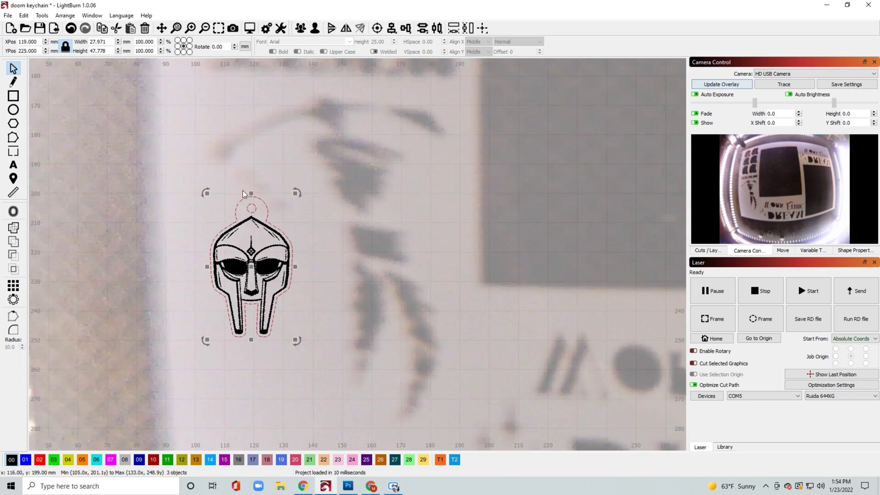
# Move the mask keychain onto the scrap sheet at X 375, Y 47 mm
pyautogui.scroll(-5, 207, 206)
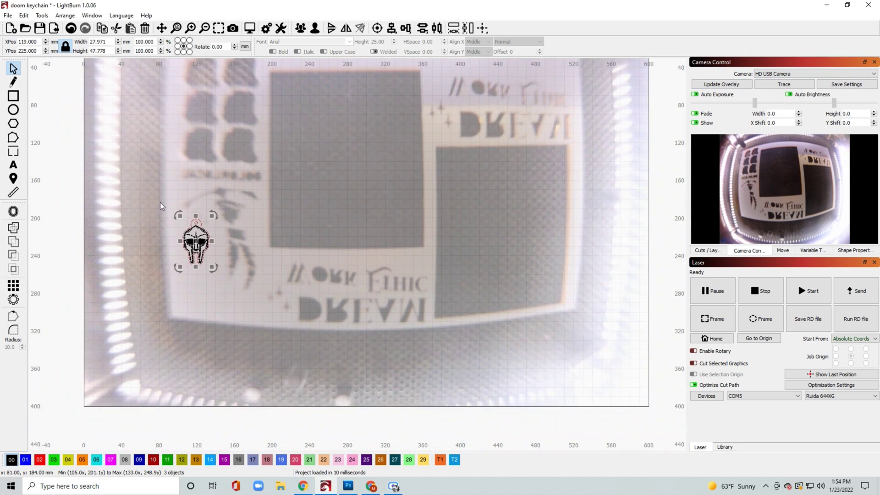
pyautogui.moveTo(197, 244); pyautogui.dragTo(381, 159)
pyautogui.scroll(3, 381, 159)
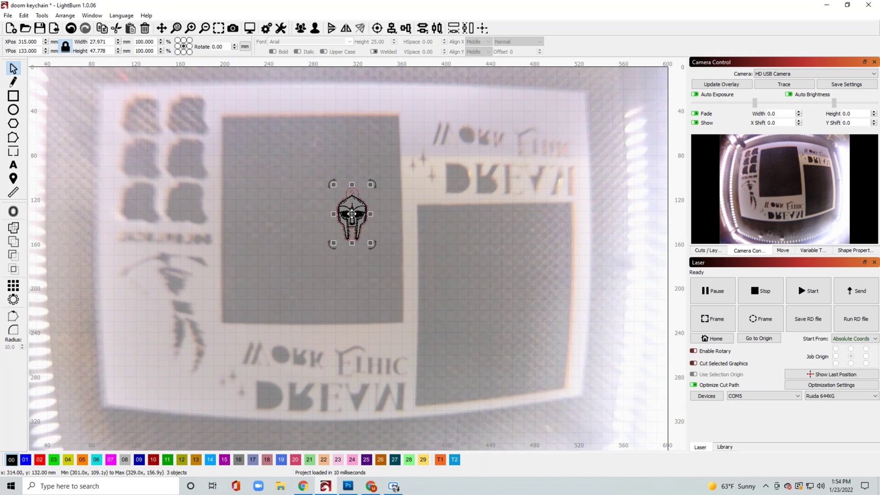
pyautogui.moveTo(351, 214); pyautogui.dragTo(418, 121)
pyautogui.scroll(2, 419, 121)
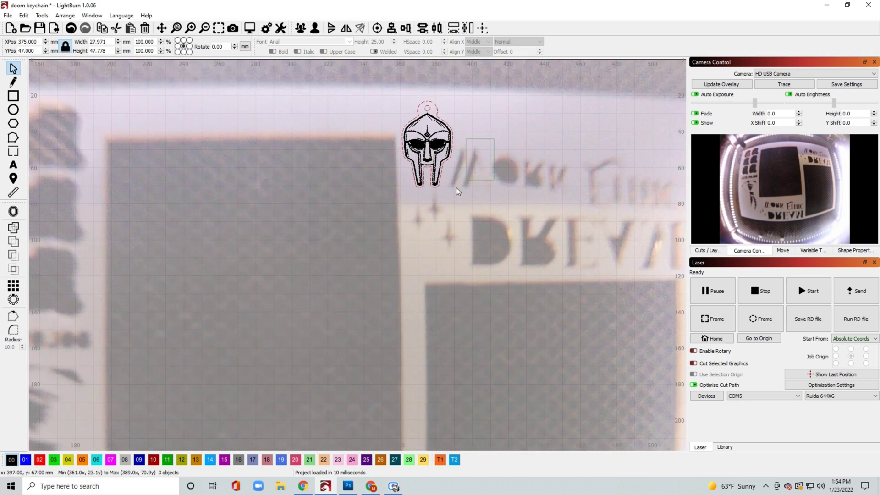
pyautogui.moveTo(401, 190); pyautogui.dragTo(340, 122)
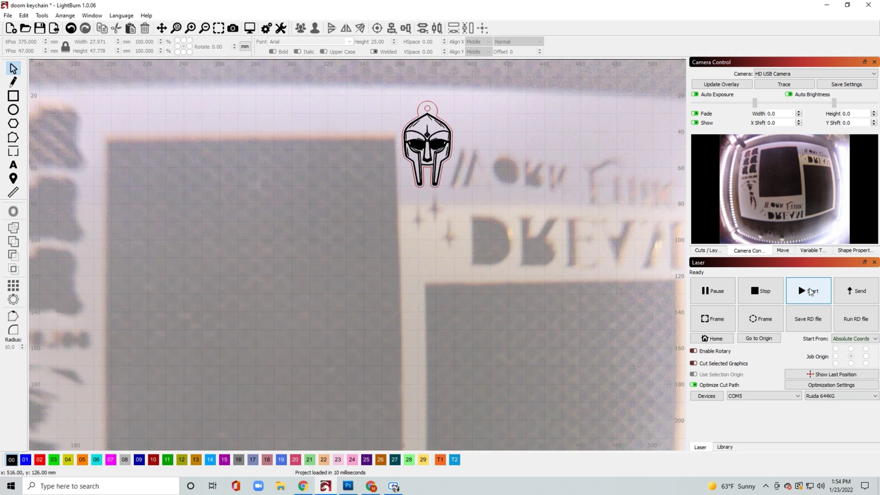
# Start the laser job from the Laser panel
pyautogui.click(810, 290)
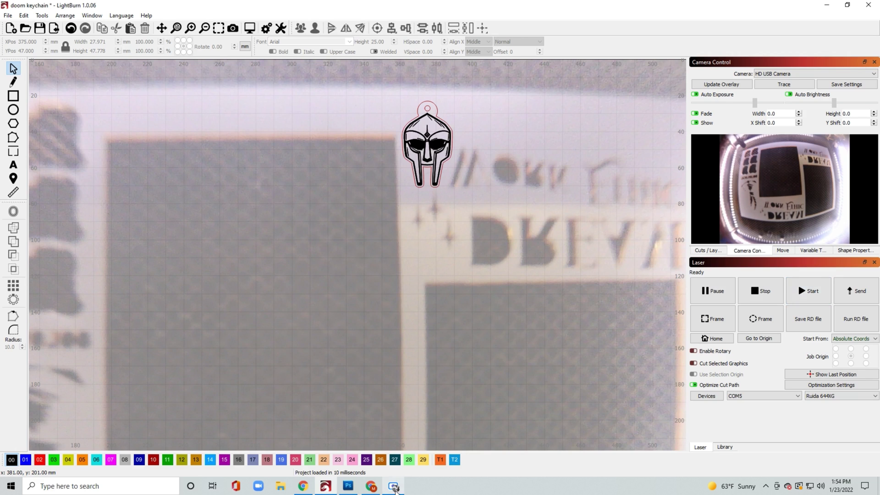